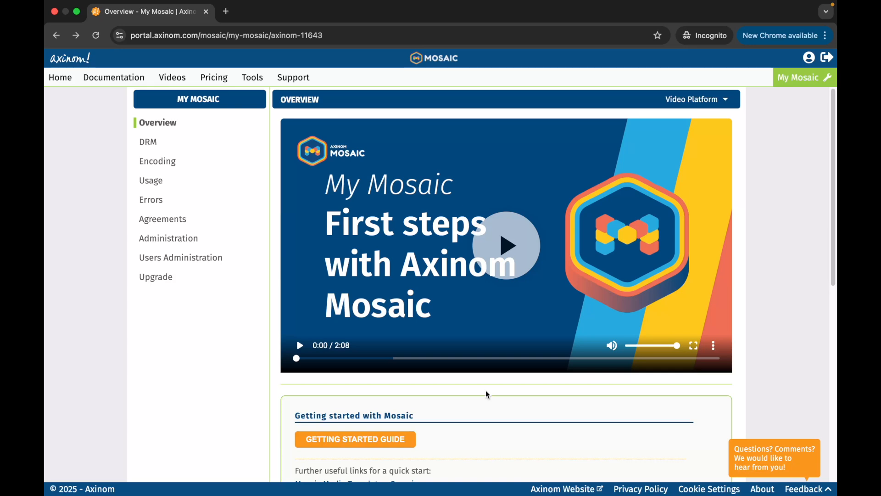
- Open the environment administration page of the default environment from the tenant administration
left_click(182, 239)
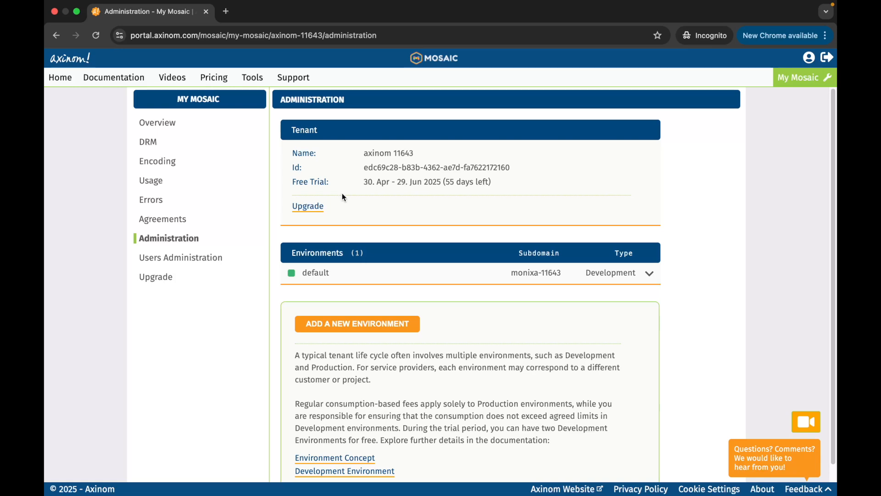
left_click(343, 281)
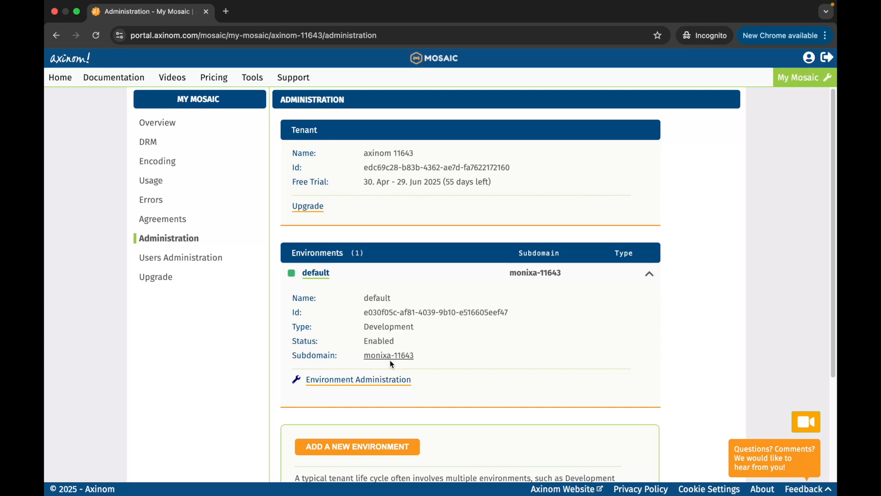
left_click(369, 385)
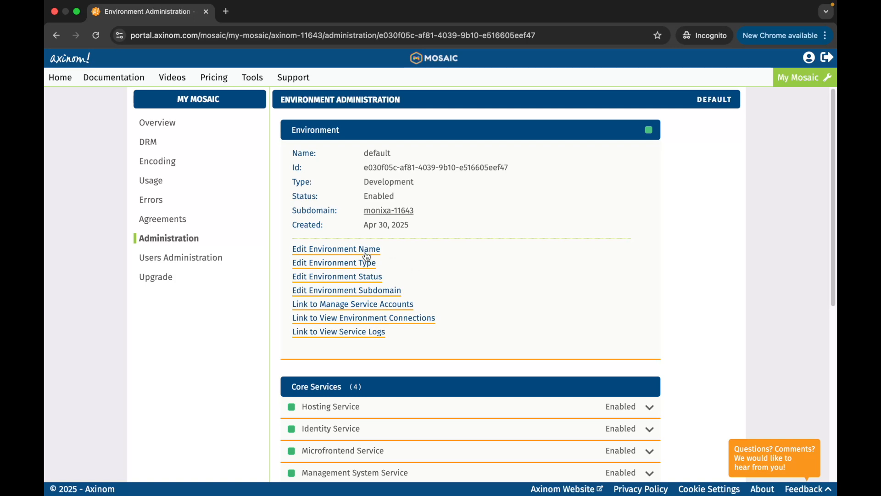
- Review the edit forms for the environment's name, type, status and subdomain, closing each without saving
left_click(366, 253)
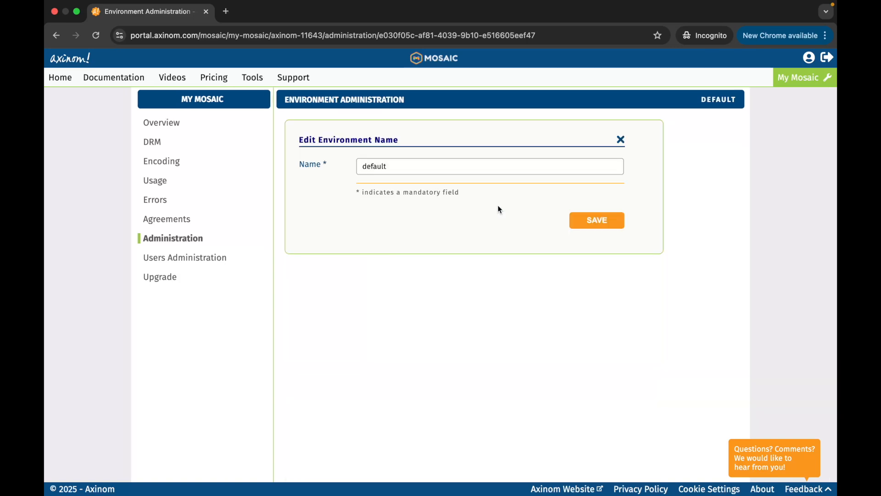
left_click(621, 140)
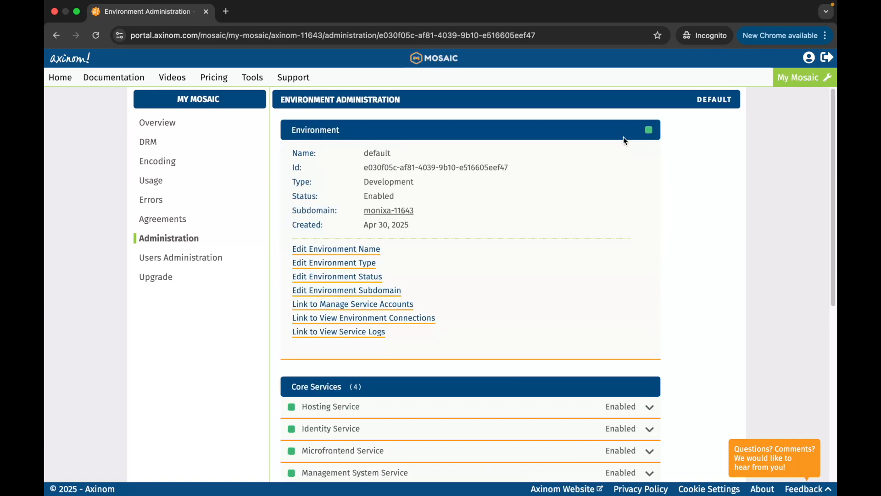
left_click(363, 266)
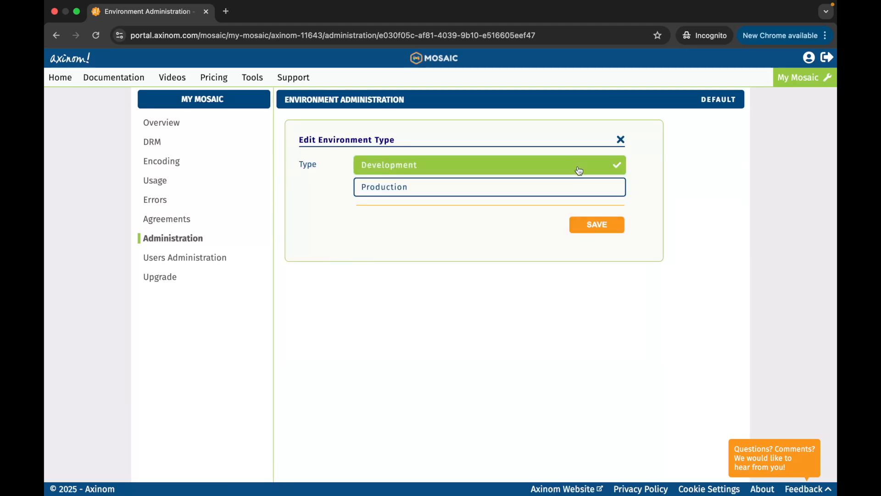
left_click(621, 140)
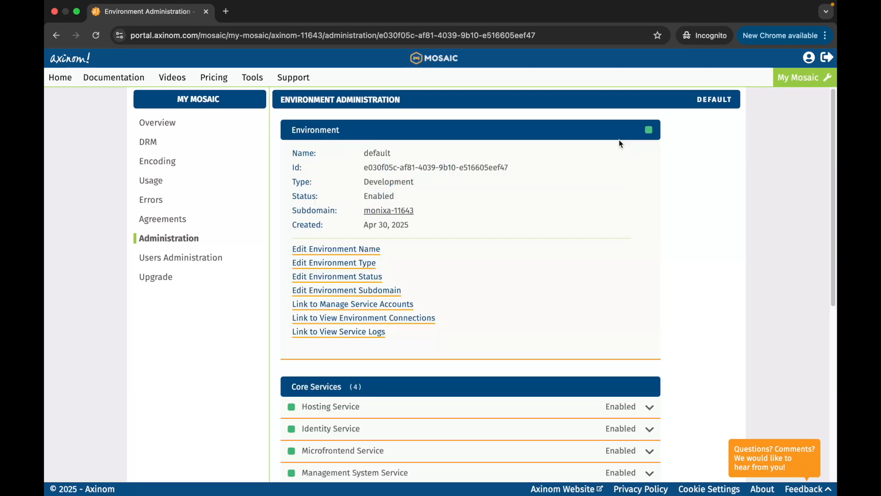
left_click(362, 277)
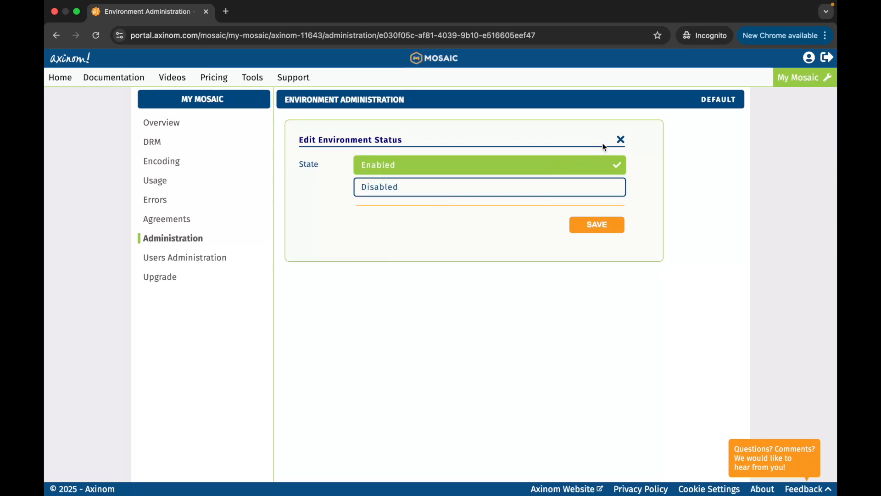
left_click(621, 139)
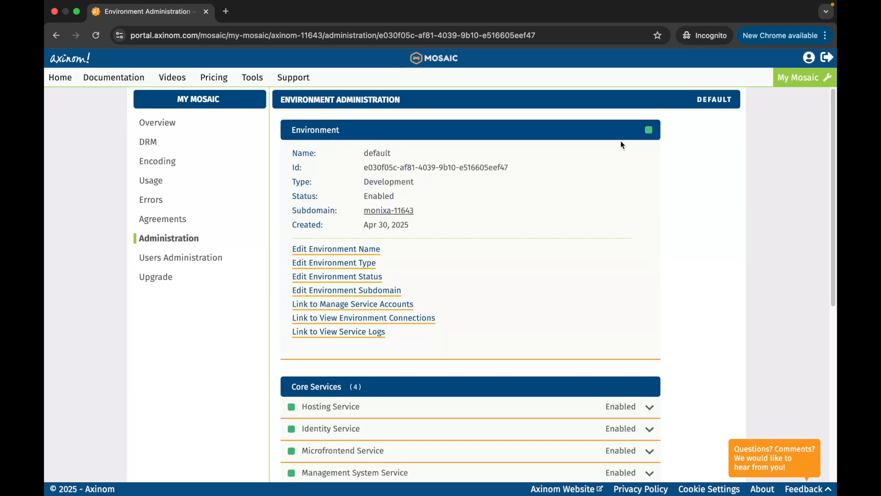
left_click(374, 294)
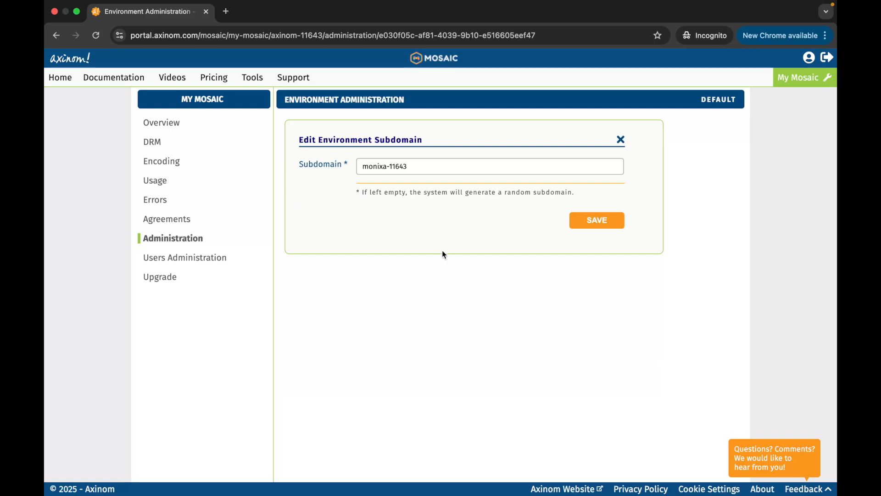
left_click(621, 139)
- Open the environment's service account management page in a new browser tab and switch to it
right_click(353, 305)
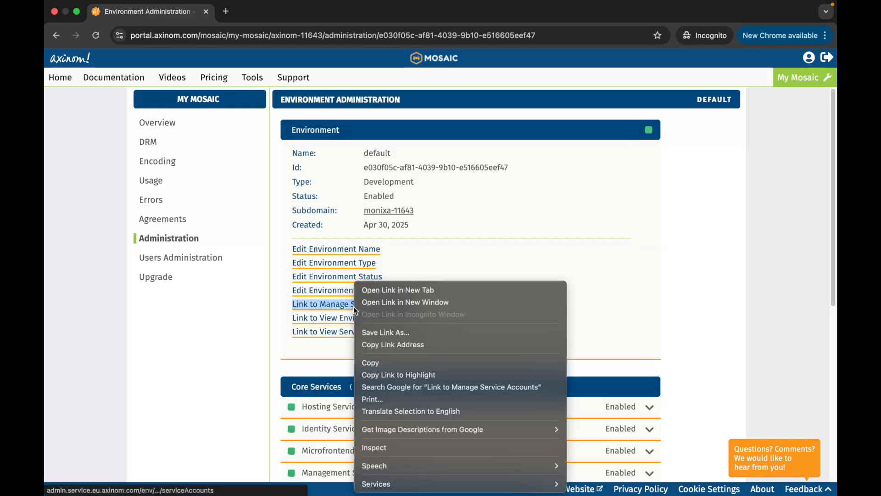
left_click(381, 287)
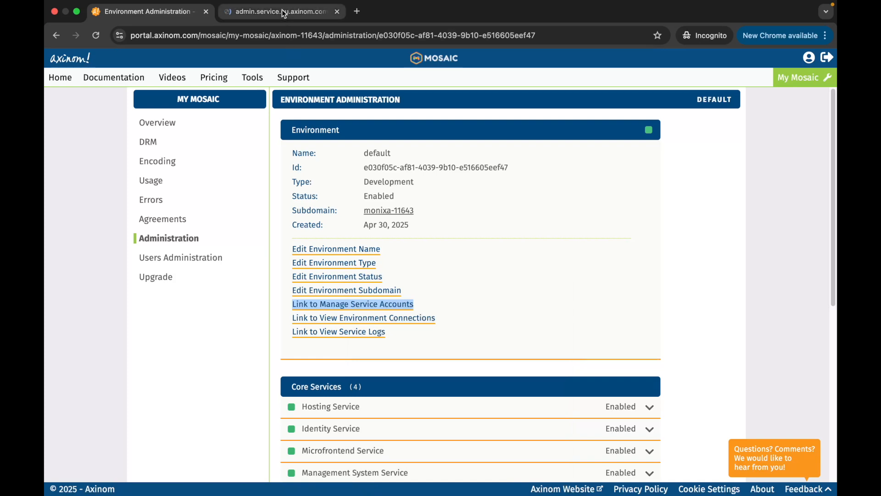
left_click(283, 12)
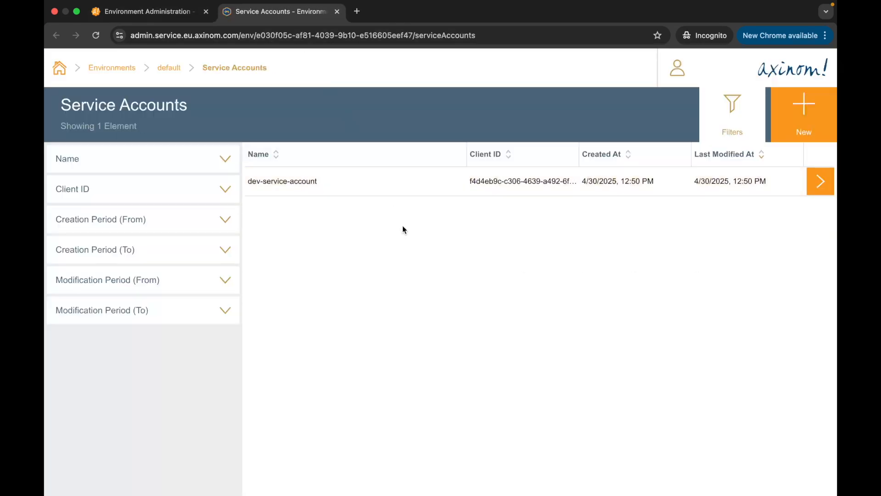
- Create a new service account named "test service account"
left_click(803, 121)
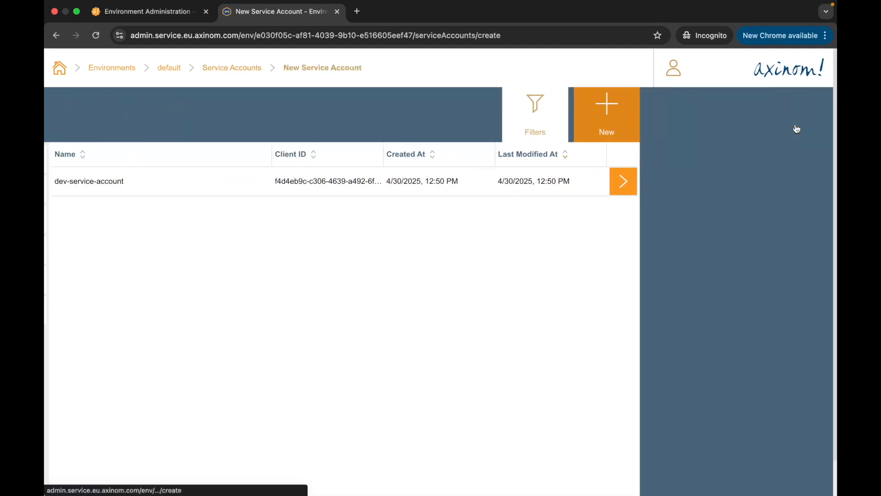
left_click(404, 173)
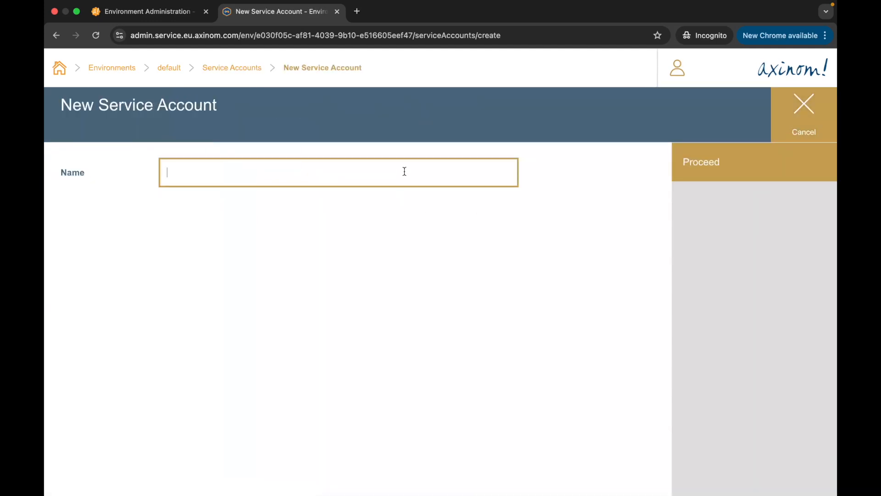
type("test service a")
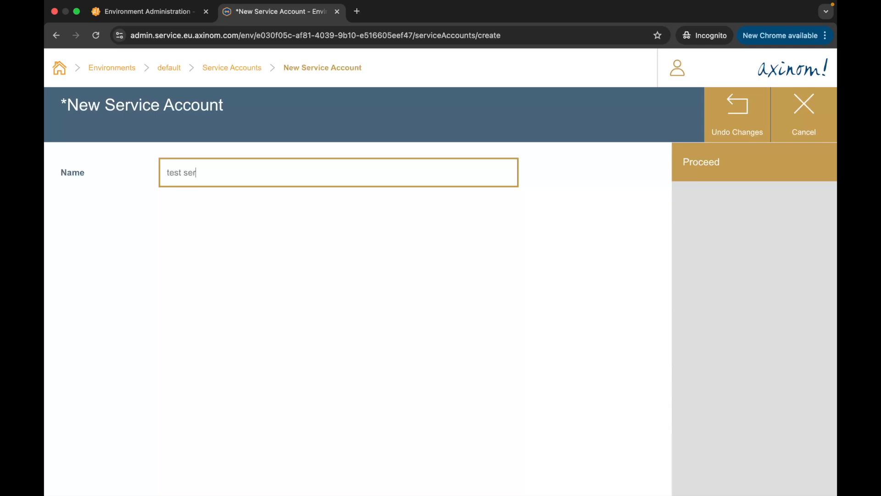
type("ccount")
left_click(743, 166)
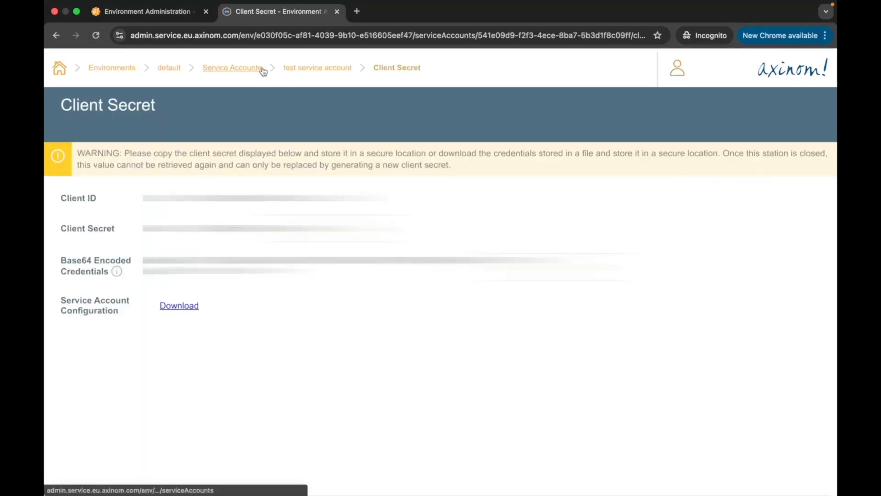
- View the details of the test service account and open its permissions list
left_click(288, 70)
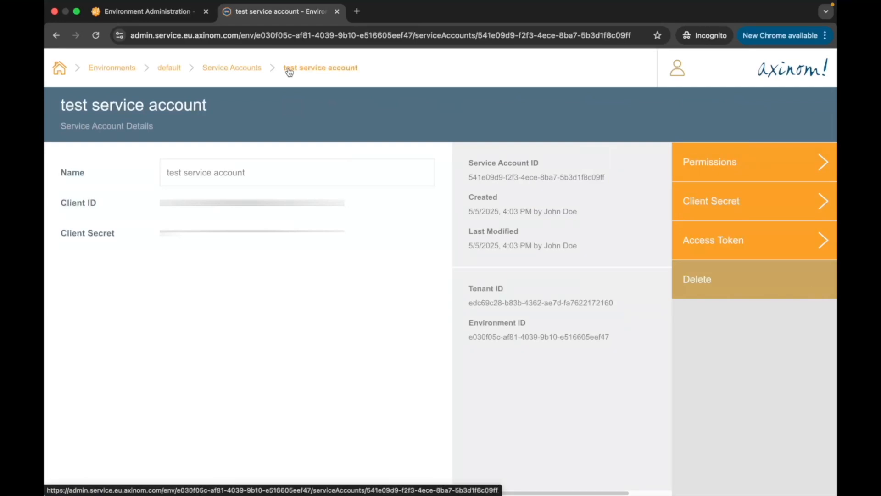
left_click(265, 170)
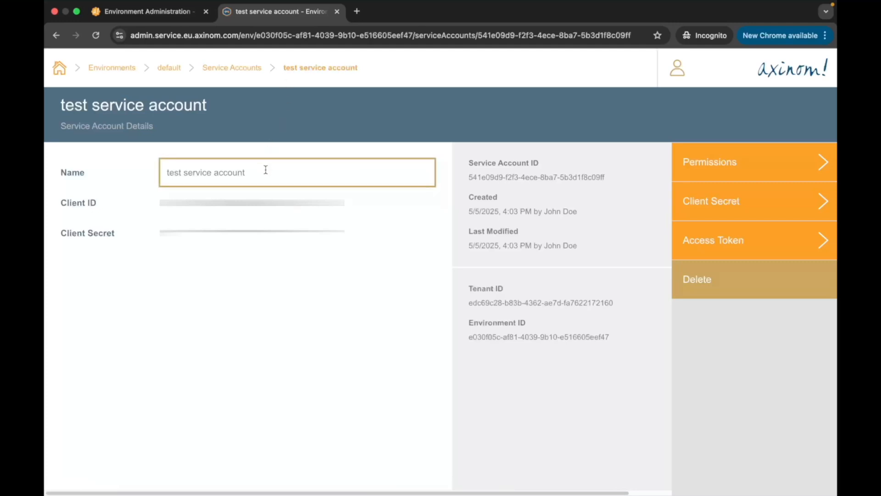
left_click(105, 214)
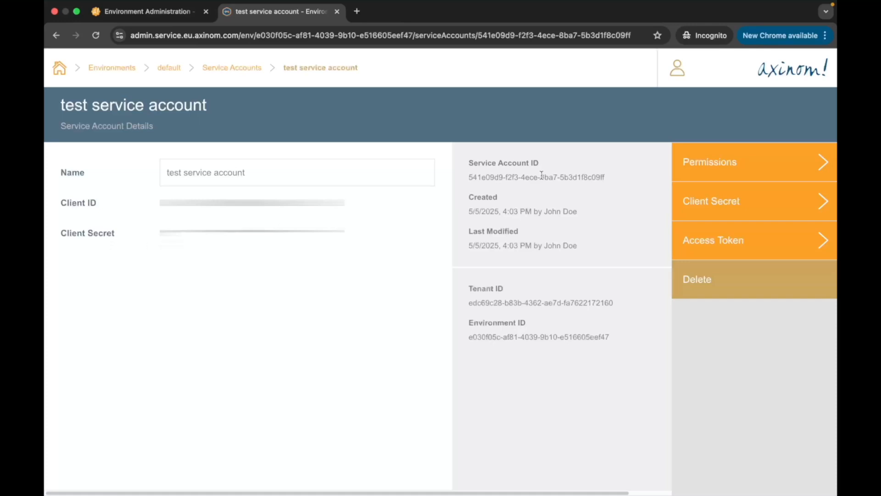
left_click(730, 170)
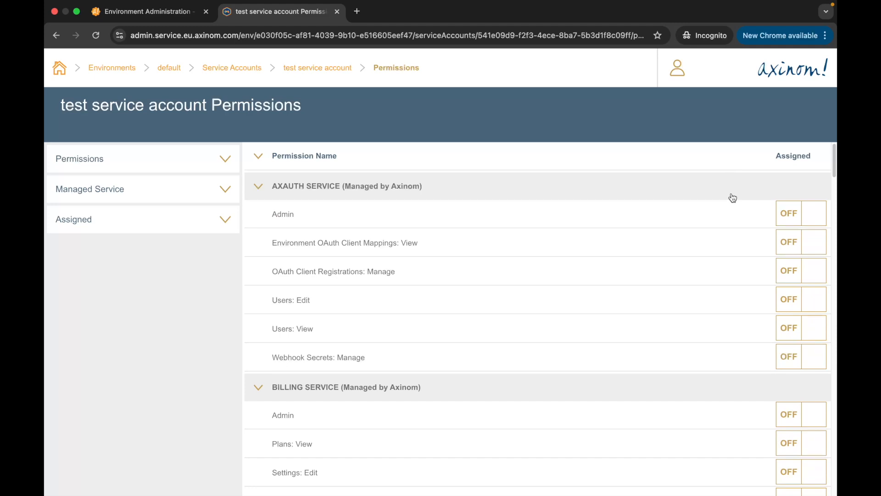
- From the environment administration page, open the environment connections in a new browser tab and view them
left_click(158, 16)
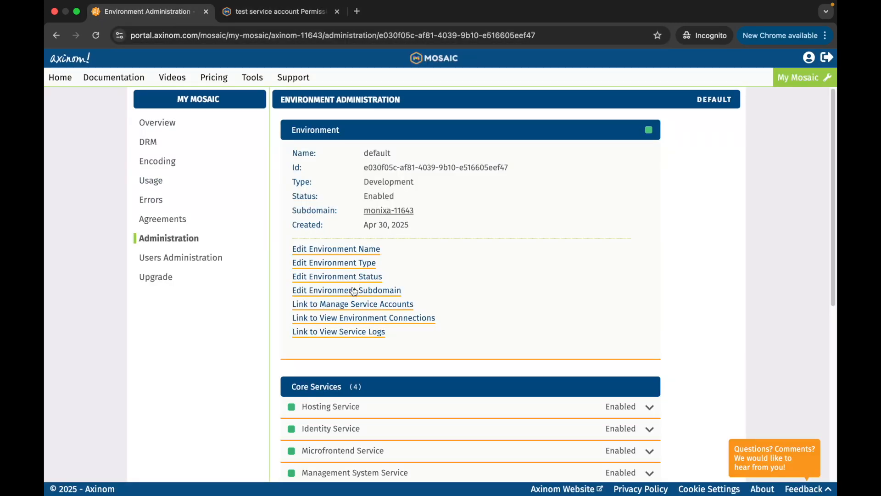
right_click(373, 319)
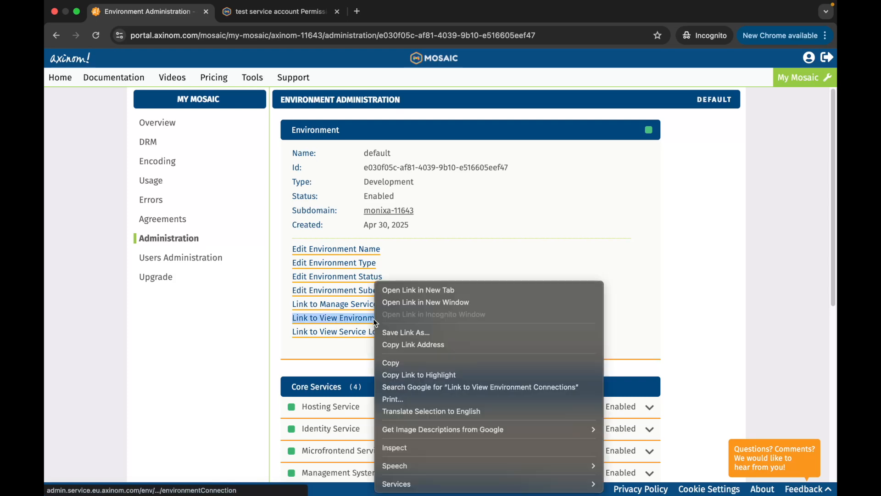
left_click(395, 291)
left_click(381, 13)
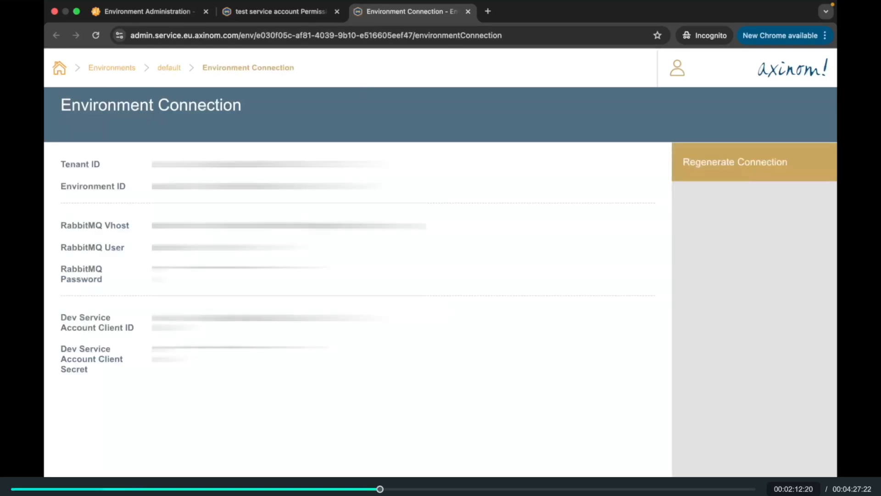
- Return to the environment administration page and view its service logs in a new browser tab
left_click(164, 16)
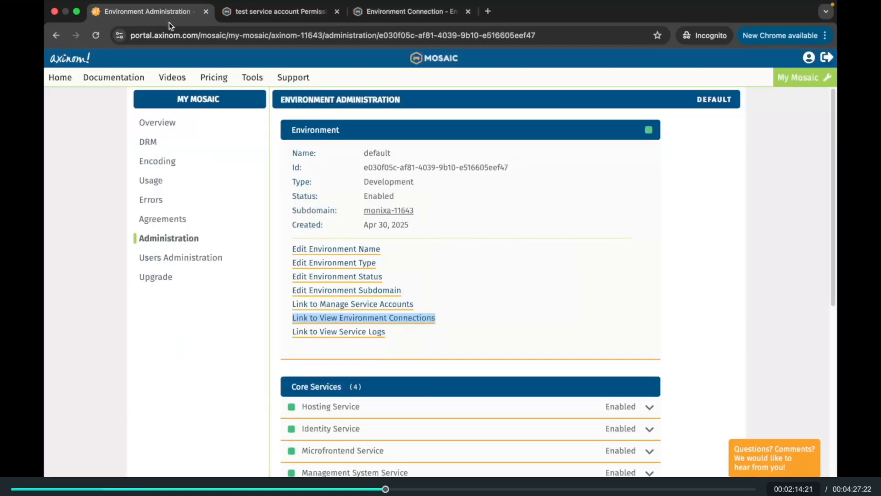
right_click(343, 339)
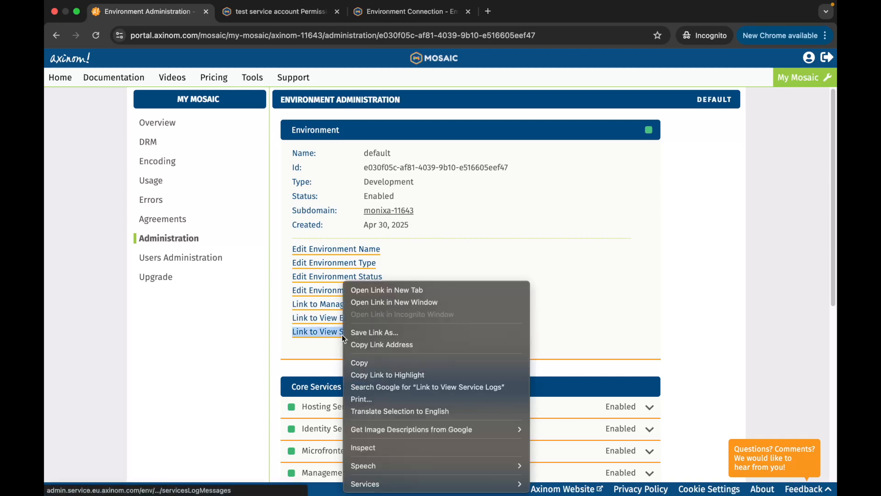
left_click(365, 293)
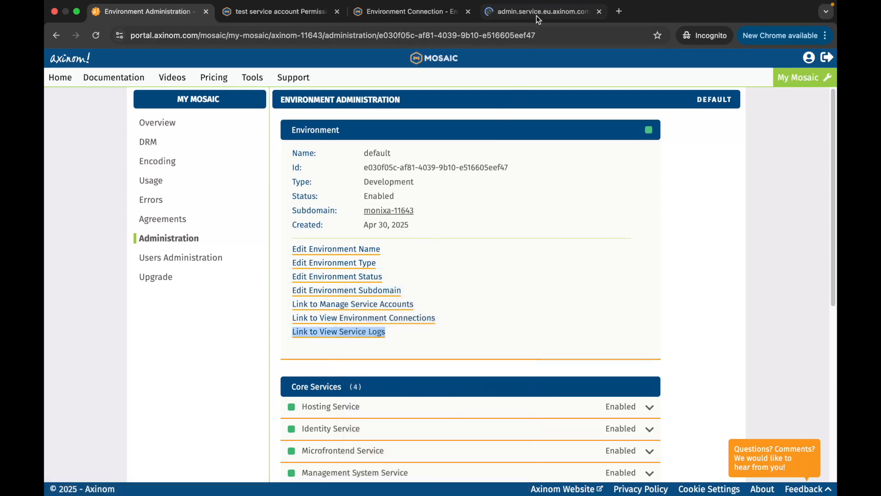
left_click(535, 14)
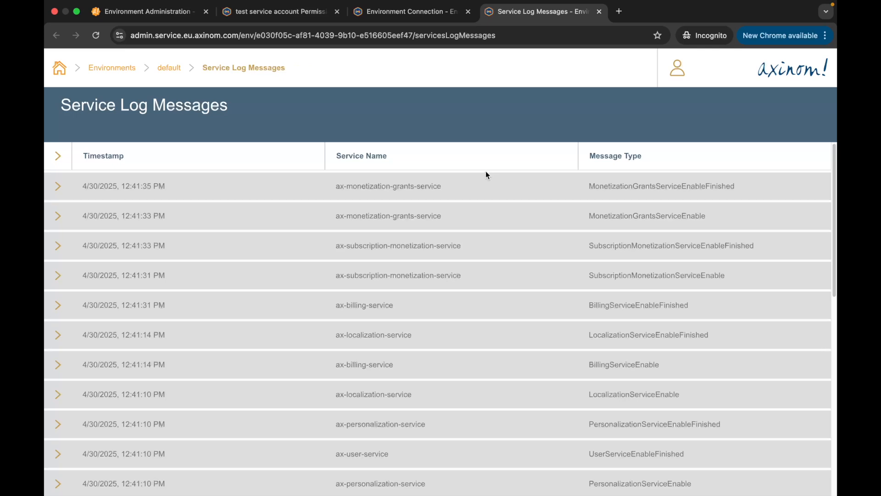
- Back on the environment administration page, expand the Hosting Service and AxAuth Service entries to view their status and options
left_click(147, 11)
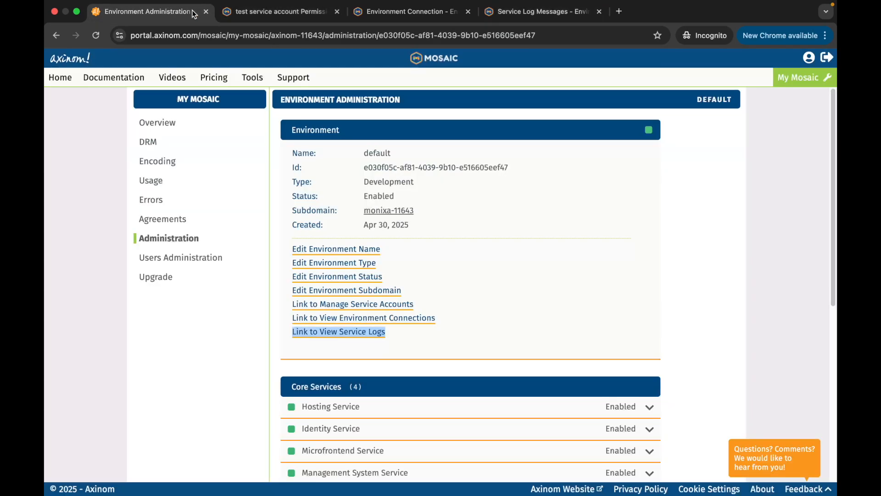
scroll(379, 309, "down", 5)
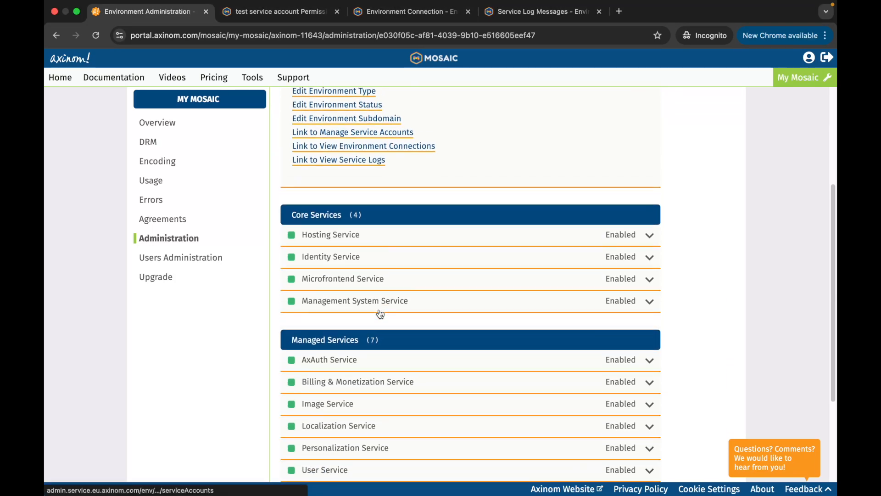
scroll(379, 312, "down", 2)
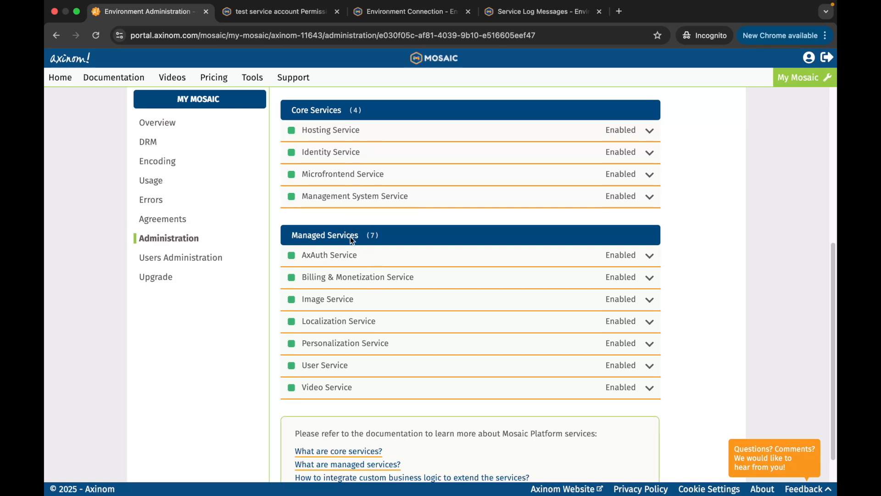
left_click(352, 137)
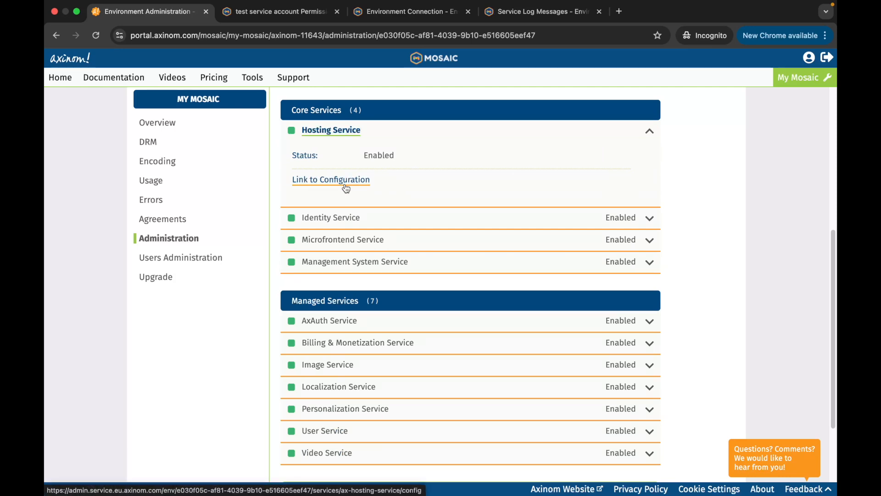
left_click(351, 321)
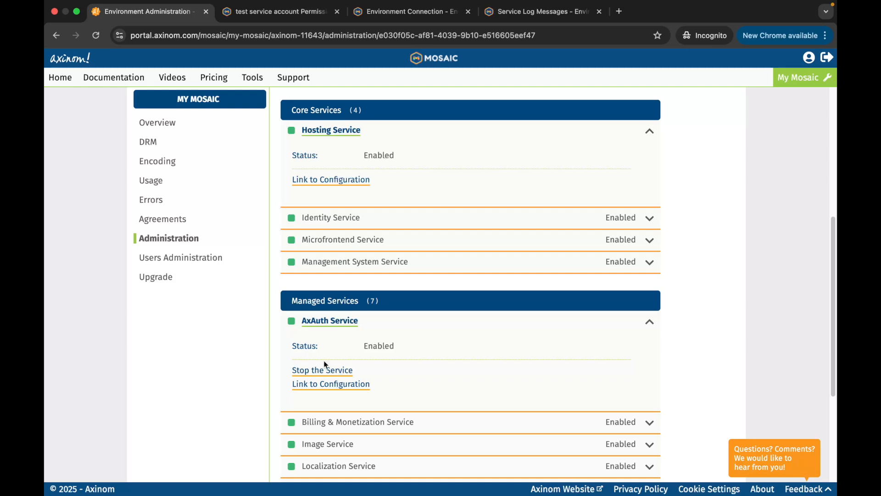
- From the tenant's administration page, add a new environment named "test env" with the Development template, save it and view its services
left_click(192, 242)
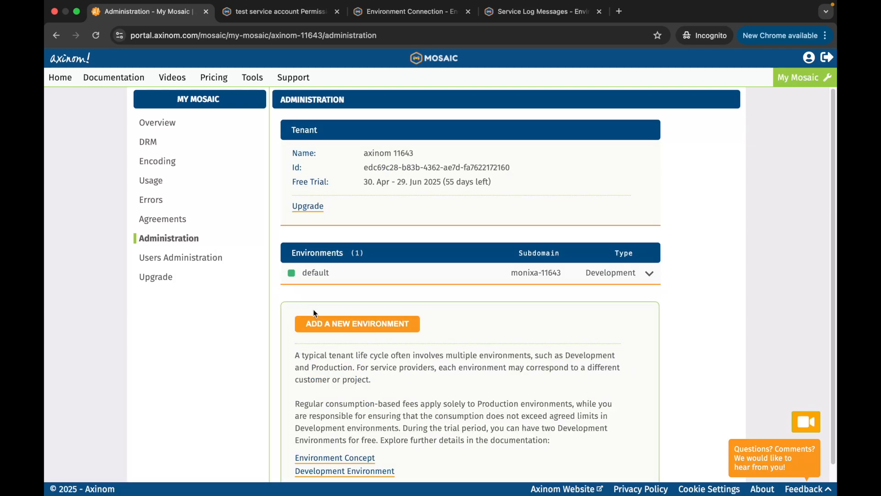
left_click(336, 324)
left_click(383, 171)
type("test env")
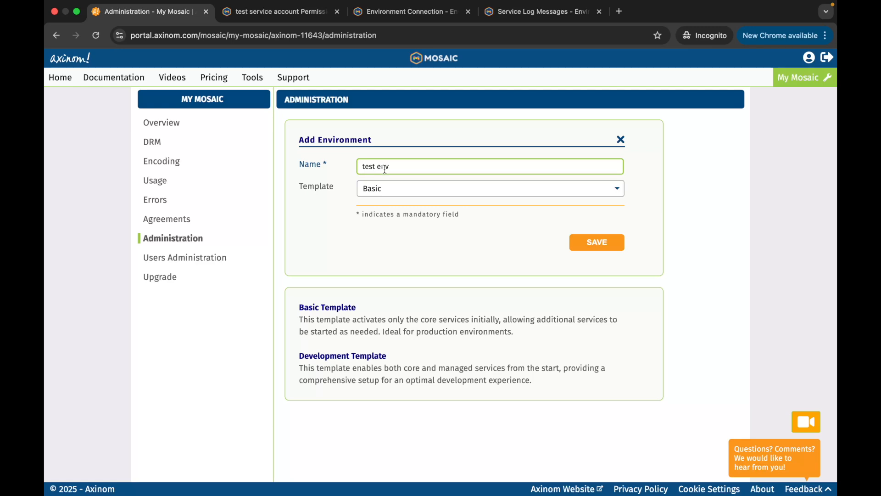
left_click(387, 191)
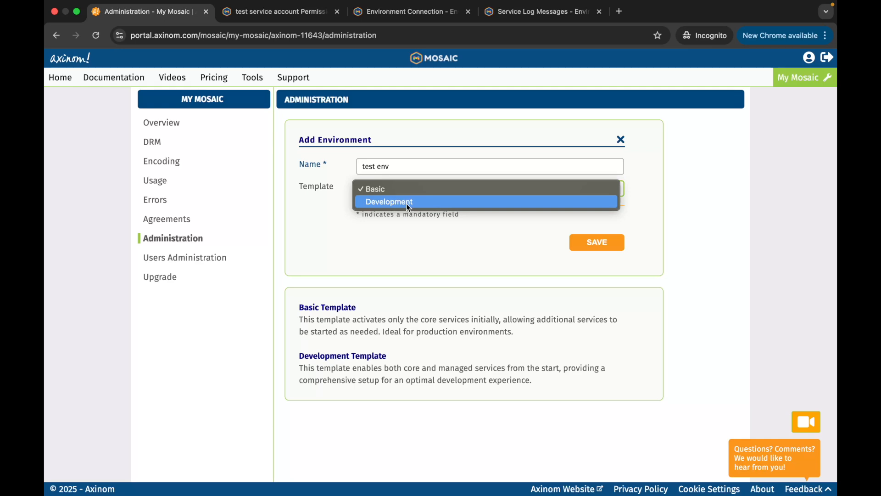
left_click(406, 203)
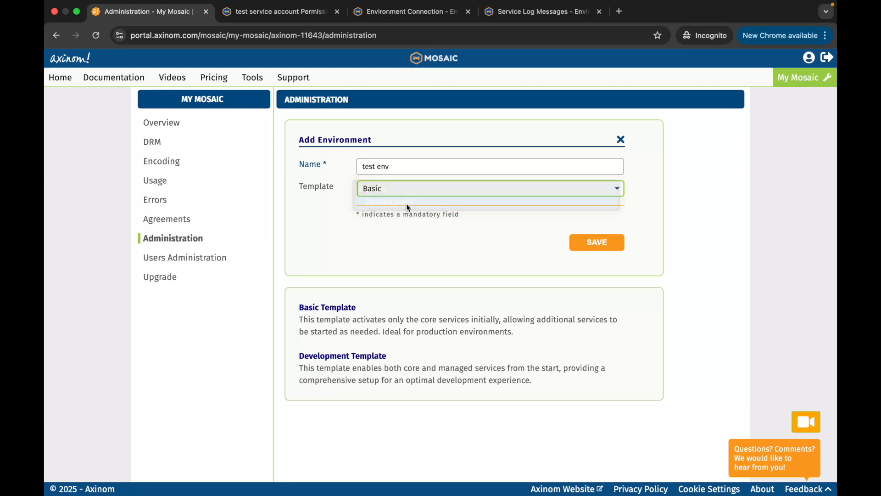
left_click(470, 248)
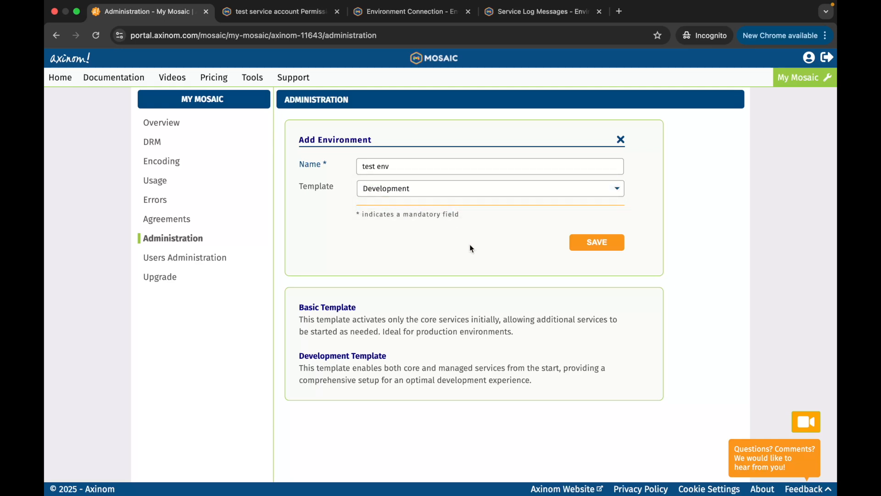
left_click(592, 242)
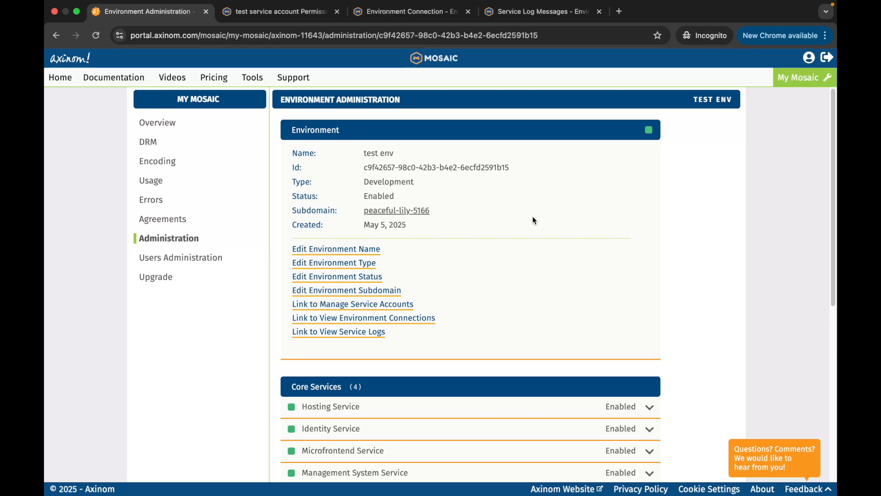
scroll(533, 218, "down", 5)
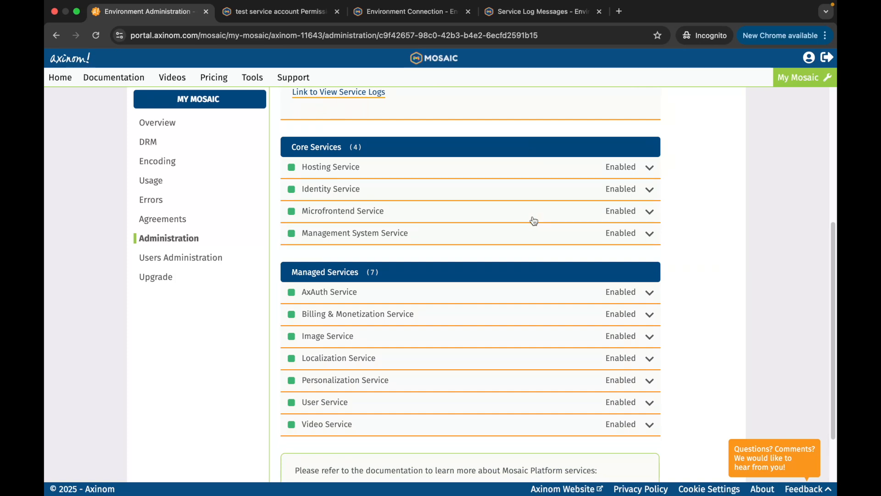
- View the existing tenant user's assigned roles in Users Administration, and close the user's details
left_click(219, 265)
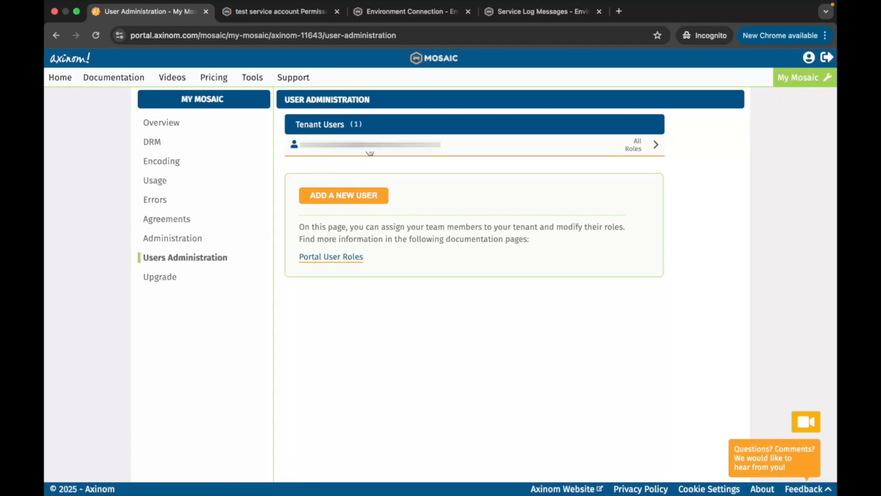
left_click(368, 153)
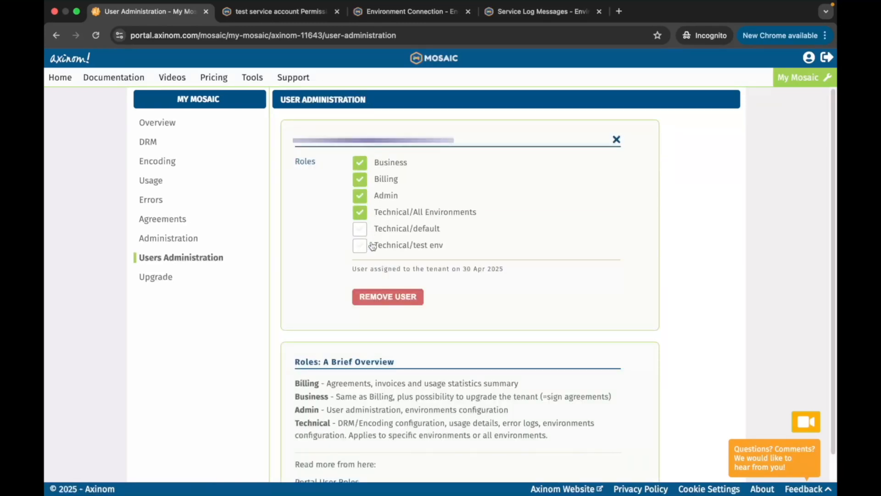
left_click(616, 139)
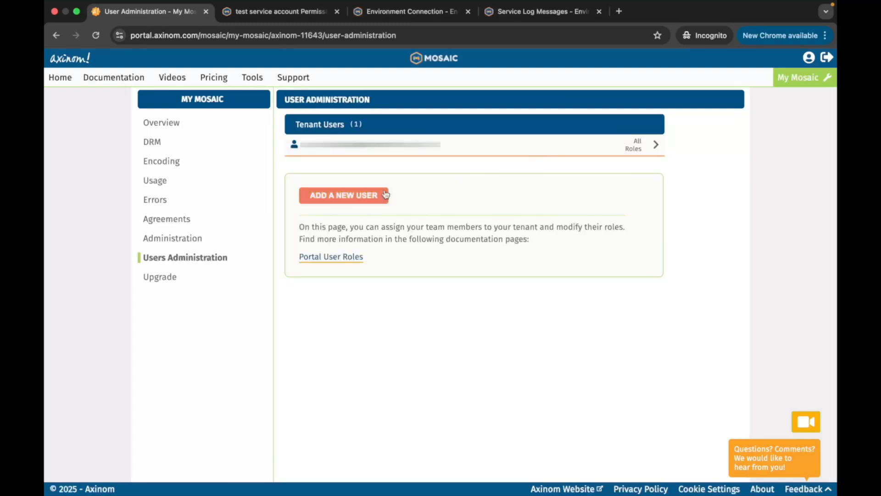
- Review the email and role options for adding a tenant user, close the form without saving, and reopen the existing user's details
left_click(366, 198)
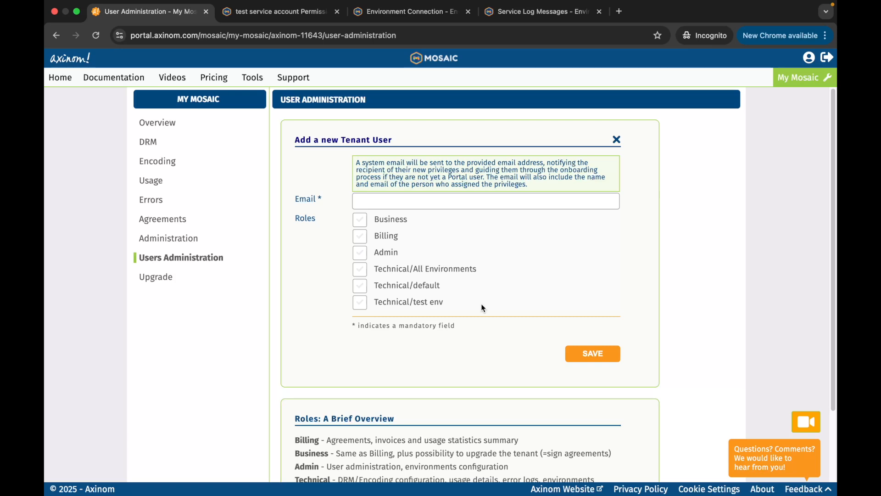
scroll(481, 304, "down", 2)
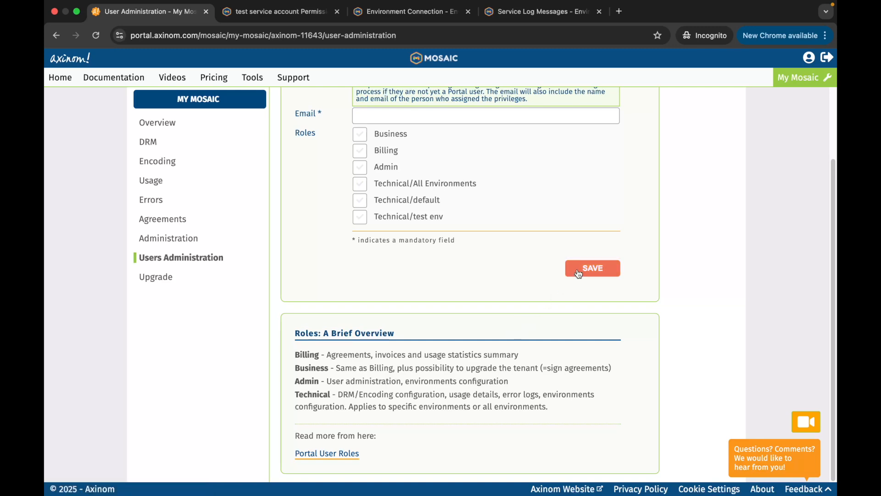
scroll(578, 274, "up", 3)
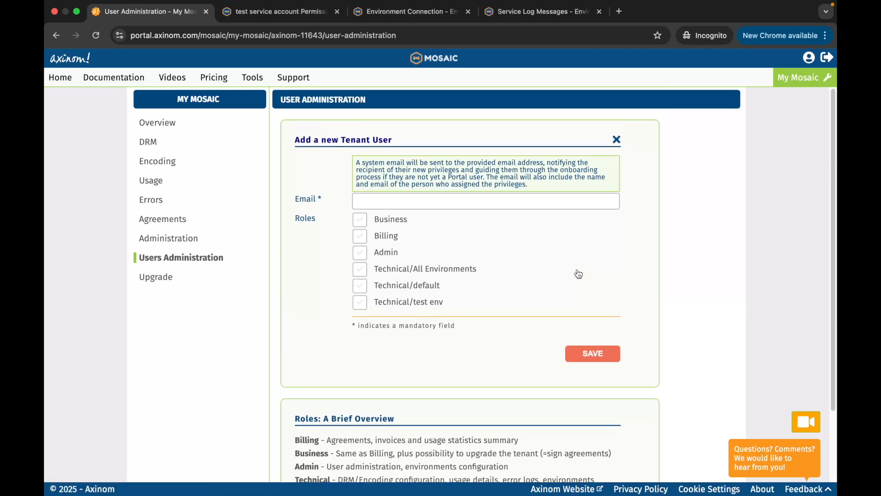
left_click(617, 140)
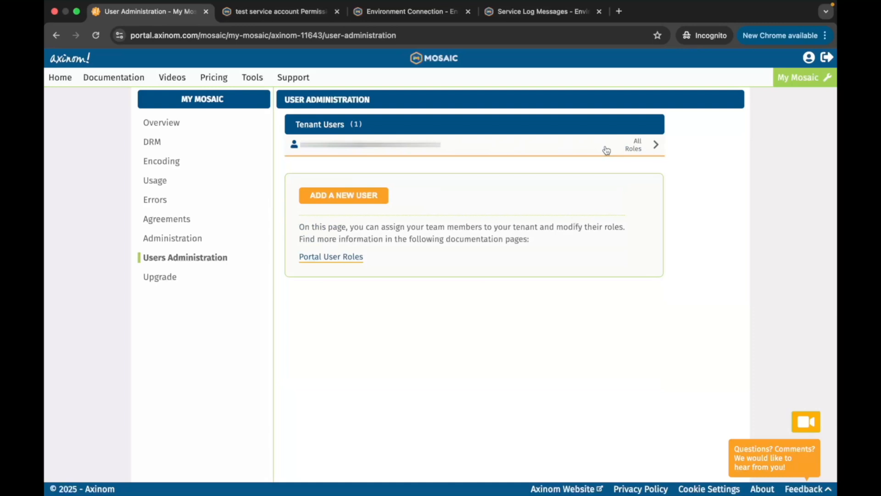
left_click(619, 144)
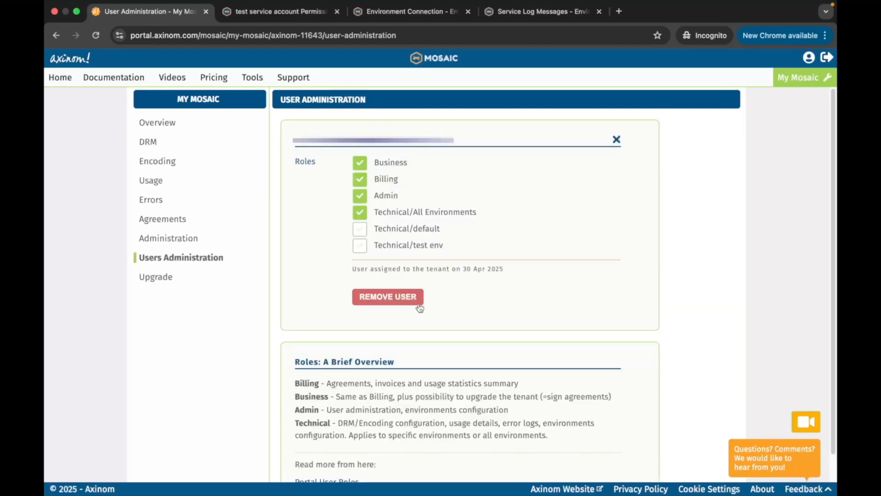